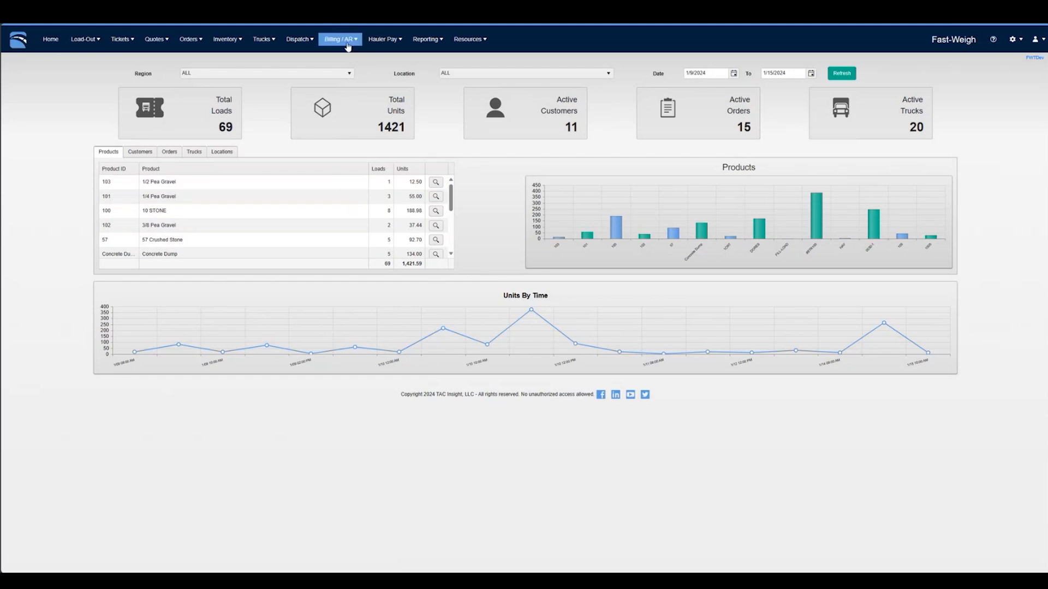
Open the Billing page and set its region filter to FL - Florida
mouse_move(350, 44)
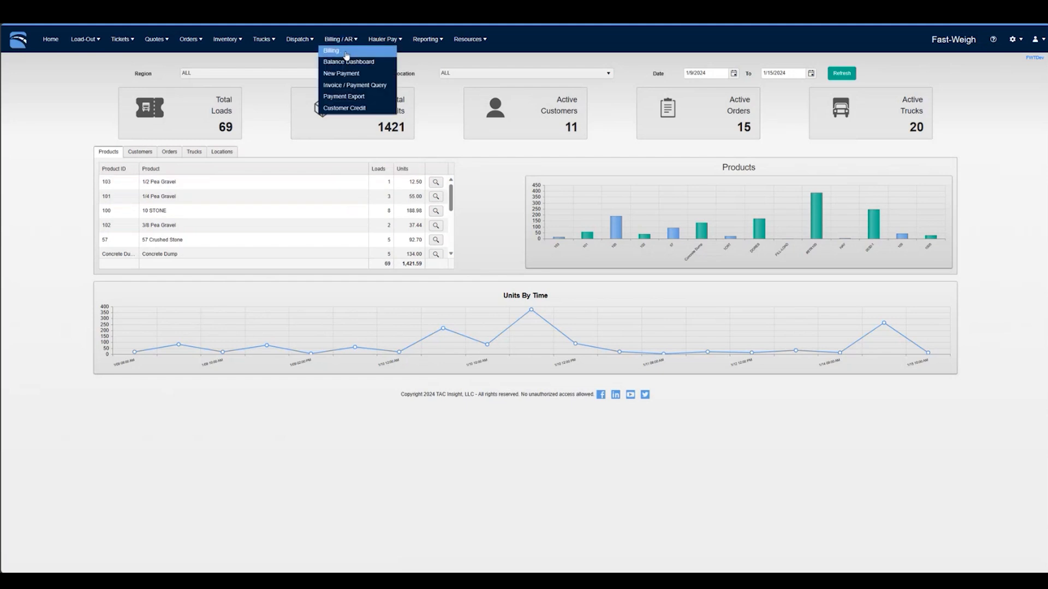
left_click(346, 51)
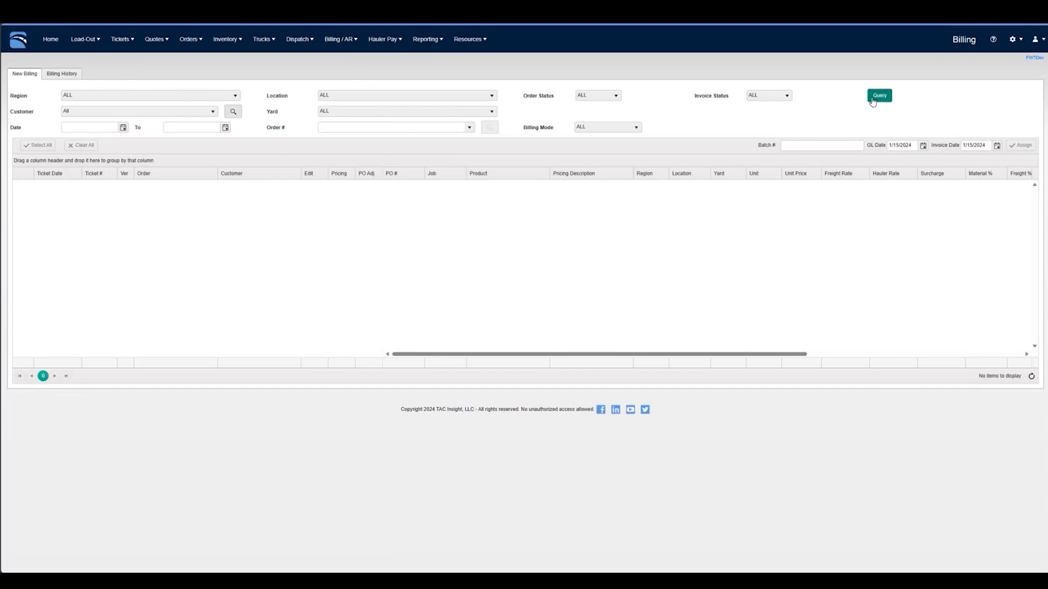
left_click(135, 98)
scroll(109, 169, "down", 2)
scroll(108, 174, "down", 2)
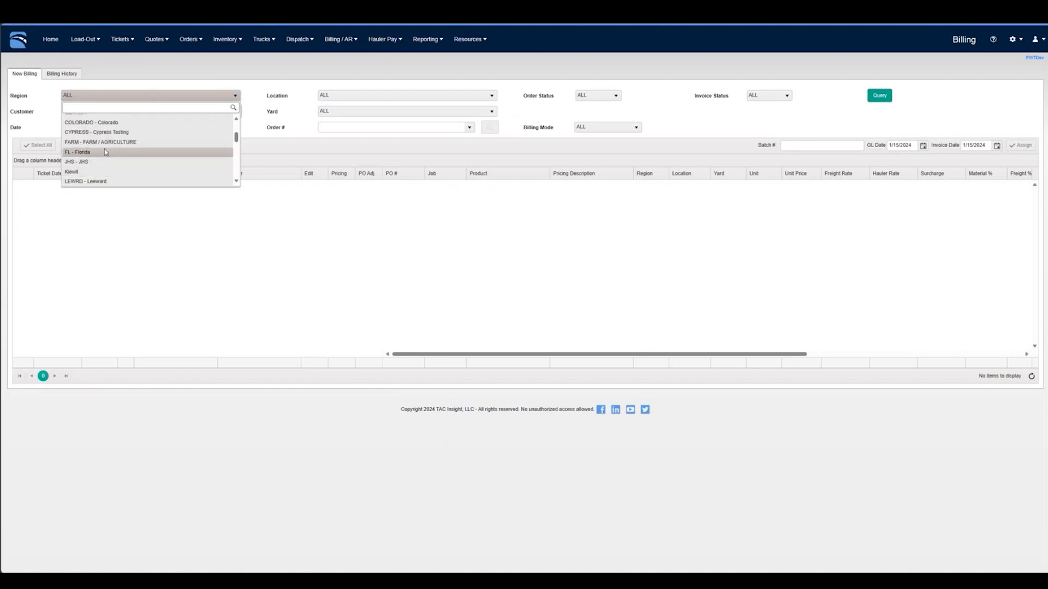
left_click(104, 150)
Set both the start and end dates to 1/15/2024 and query the tickets to bill
left_click(123, 128)
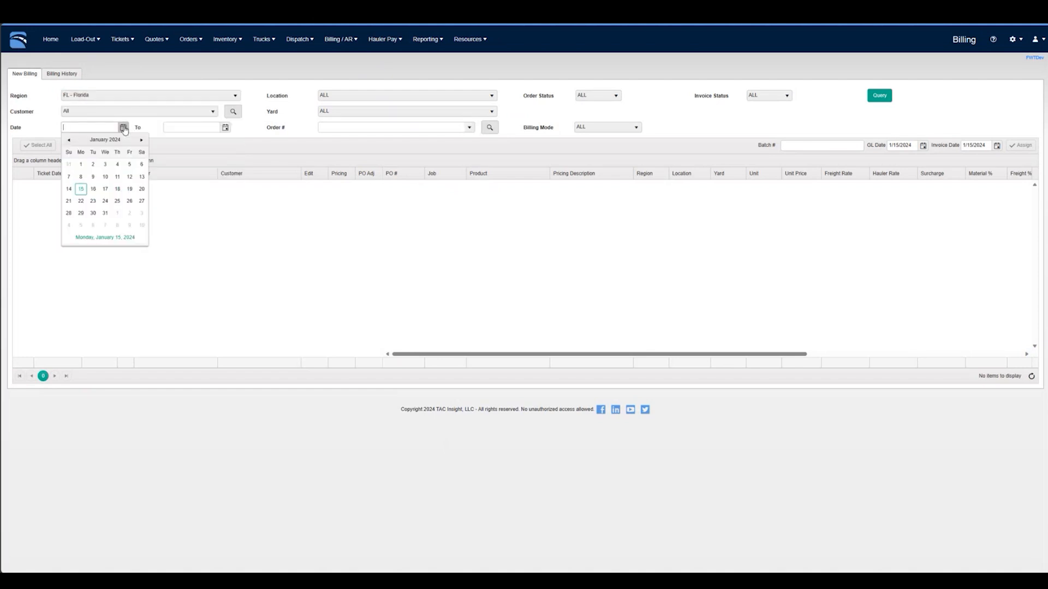
left_click(80, 191)
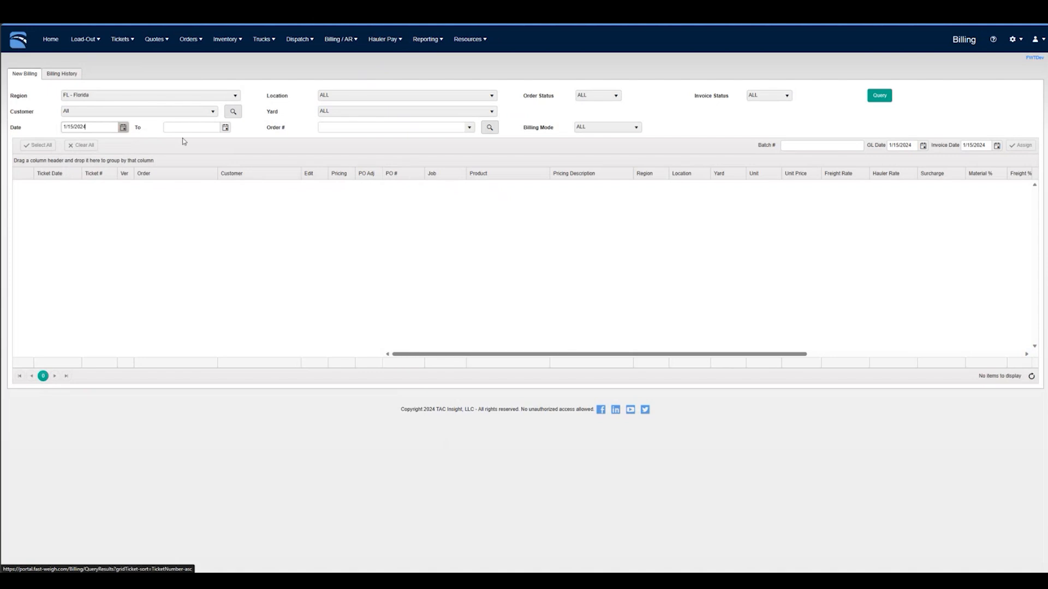
left_click(225, 127)
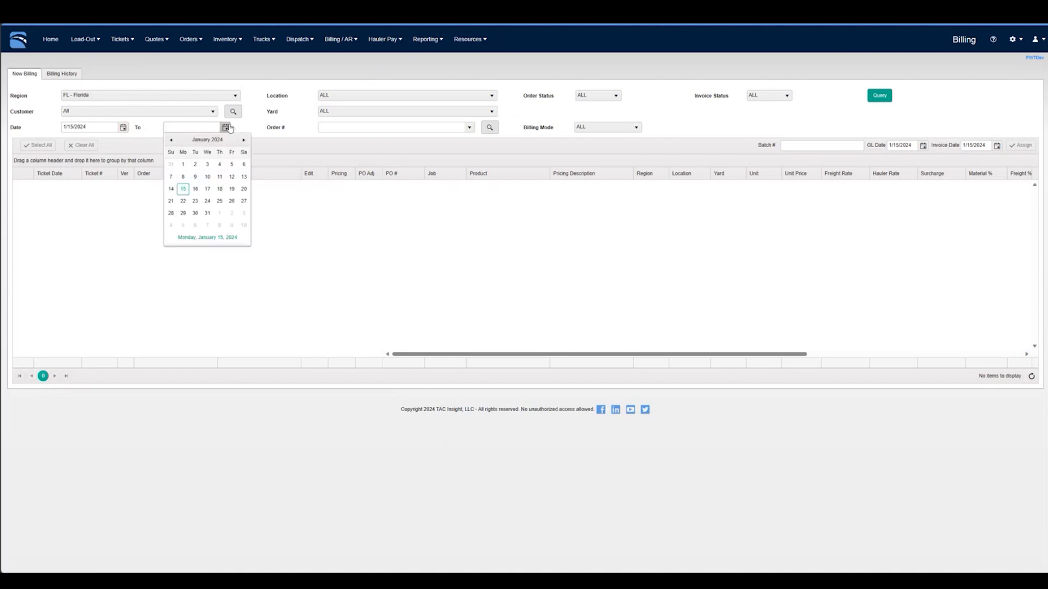
left_click(183, 189)
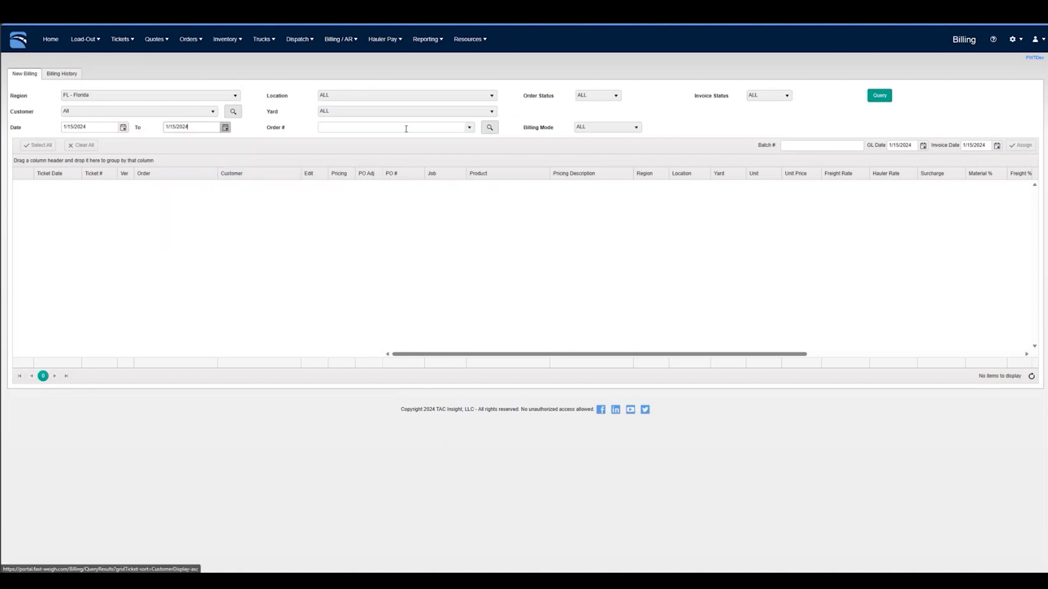
left_click(880, 96)
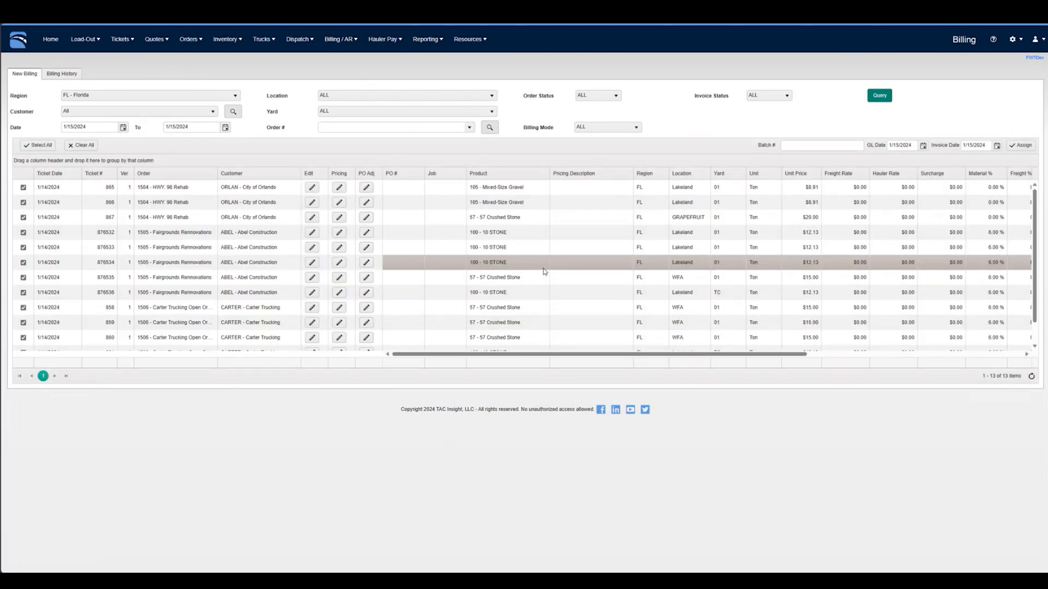
Group the queried tickets by customer and, within each customer, by order
scroll(274, 270, "down", 1)
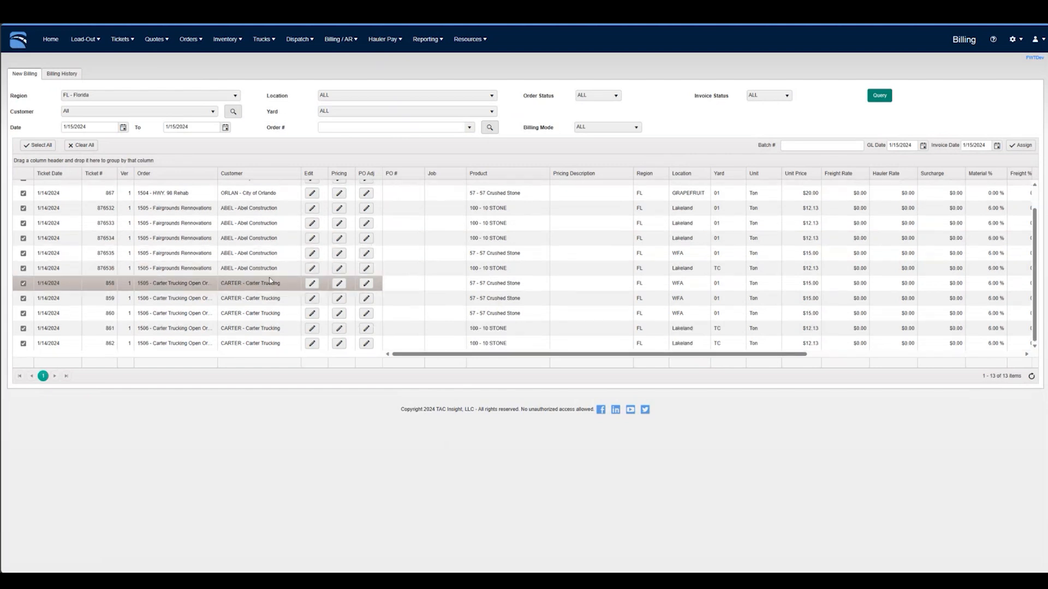
scroll(262, 272, "up", 1)
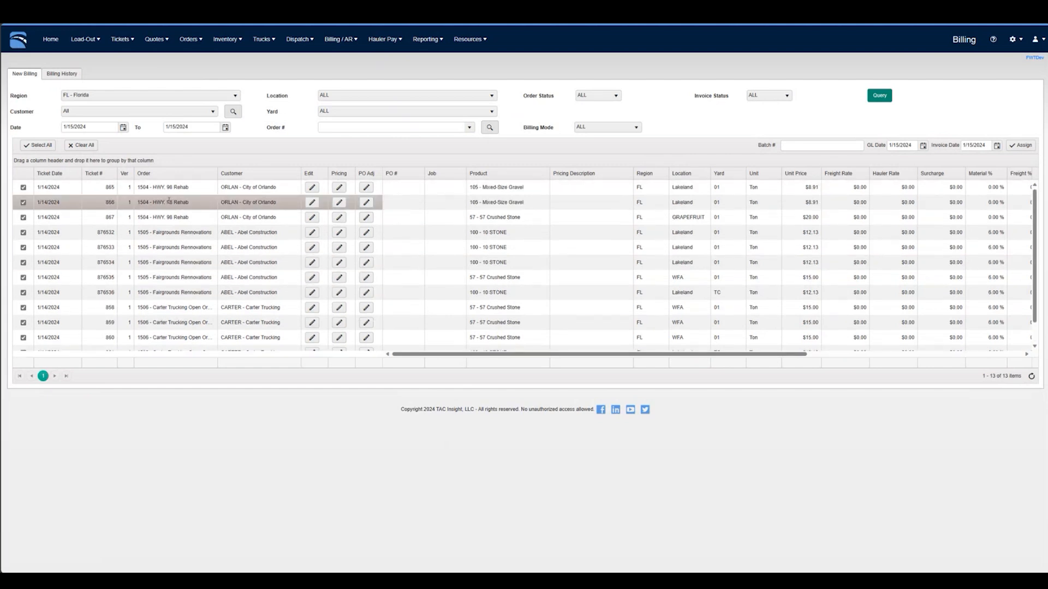
left_click_drag(235, 180, 167, 162)
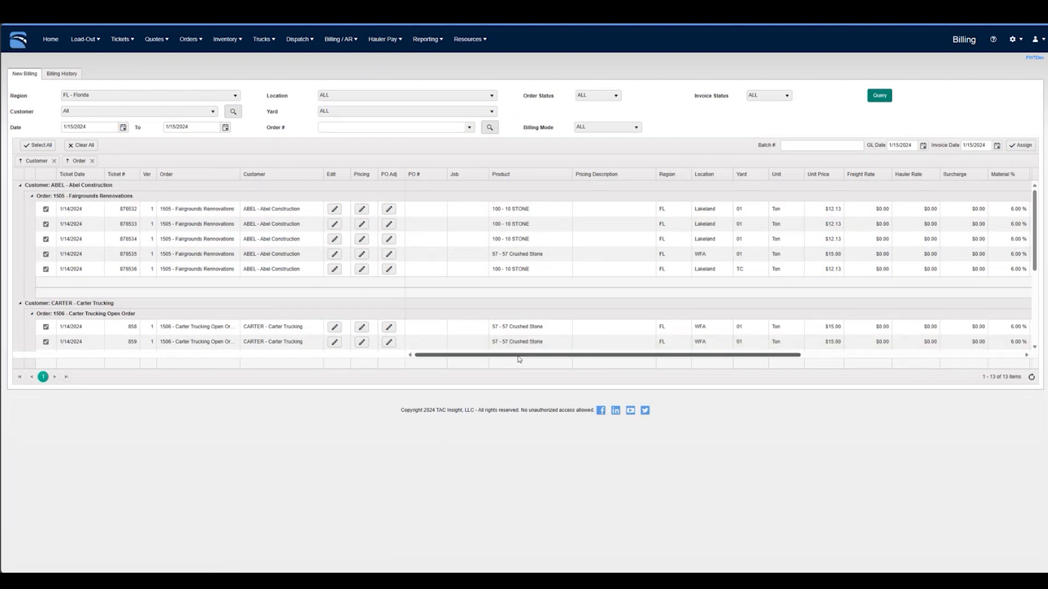
Enter batch number 01152024 and assign the selected tickets to it
left_click_drag(519, 359, 680, 362)
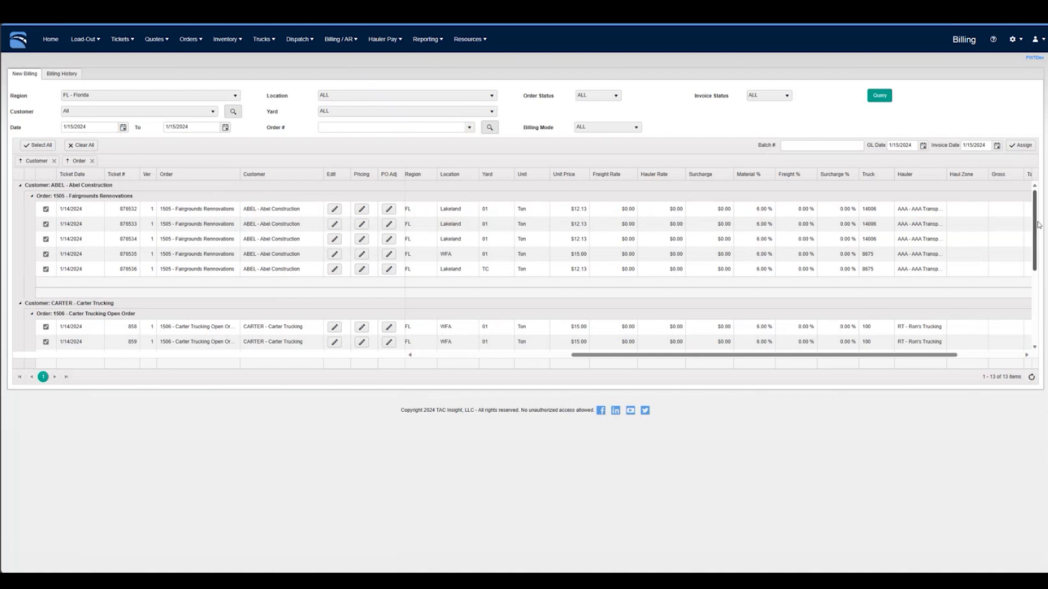
left_click_drag(1037, 225, 1014, 166)
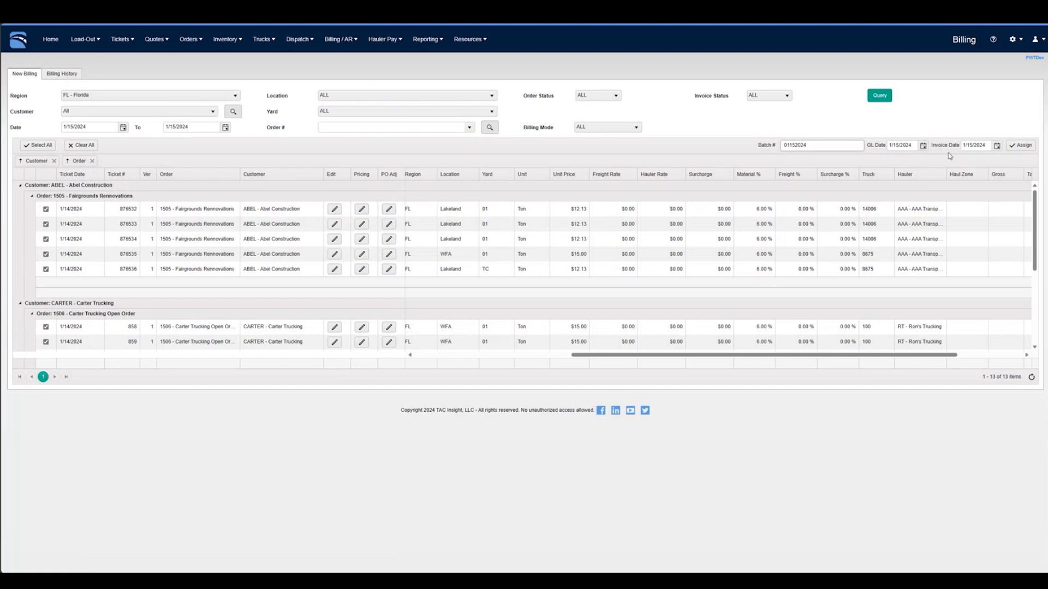
left_click(1020, 147)
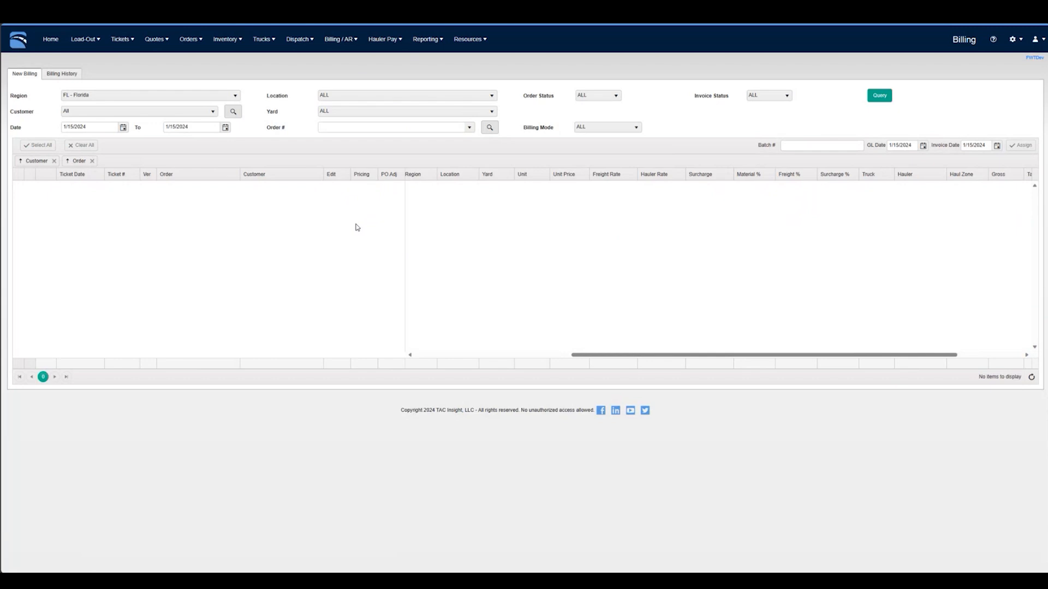
Open the billing history and expand the FL batch 01152024 to list its invoices
left_click(74, 77)
left_click(19, 140)
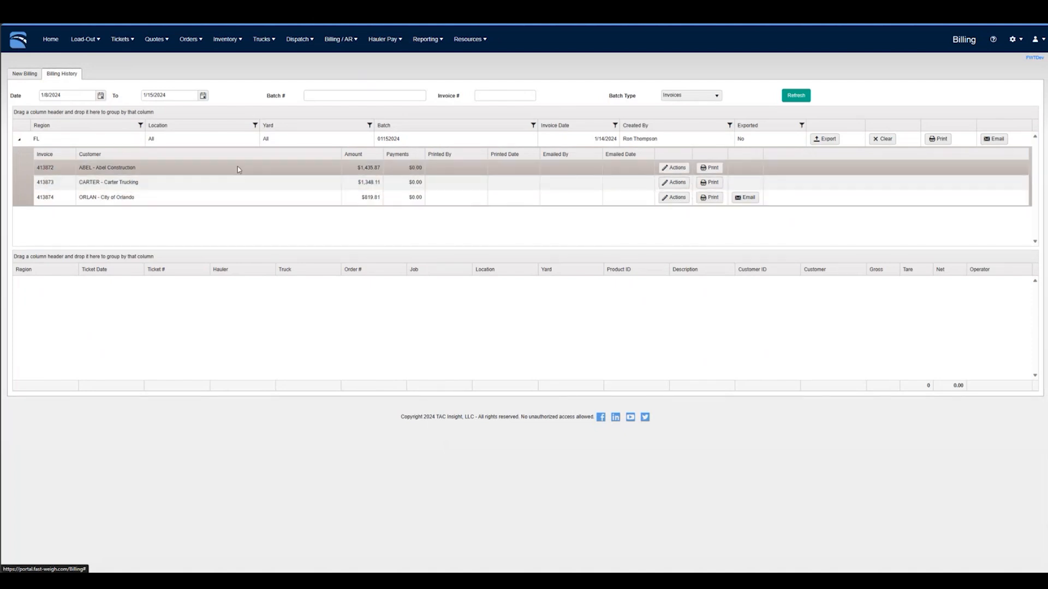
left_click(19, 141)
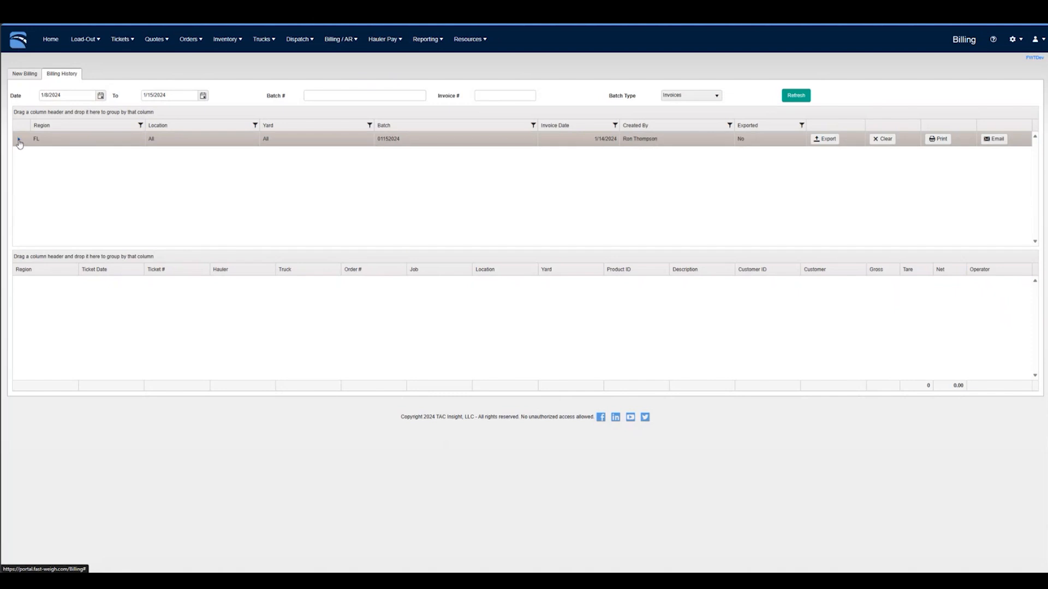
left_click(18, 140)
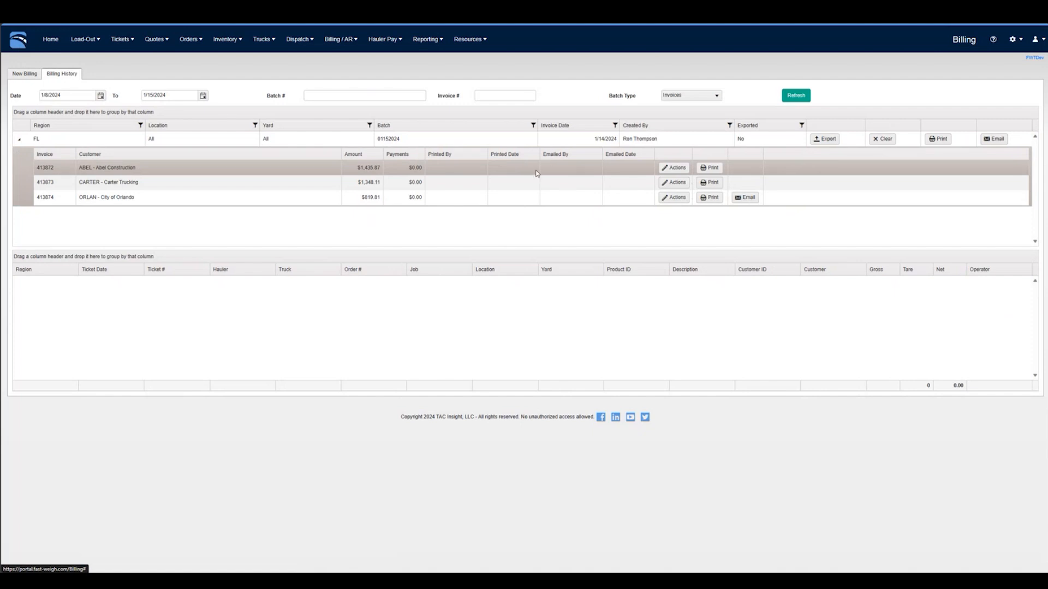
Export batch 01152024 with invoice date 1/15/2024 and check the browser's recent downloads for the CSV file
left_click(828, 139)
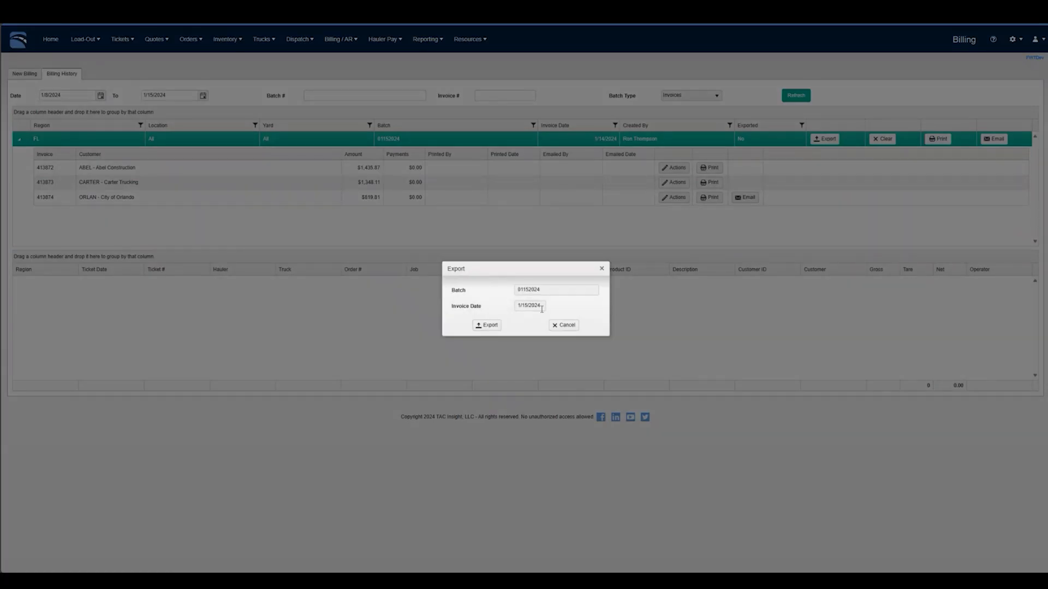
left_click(491, 325)
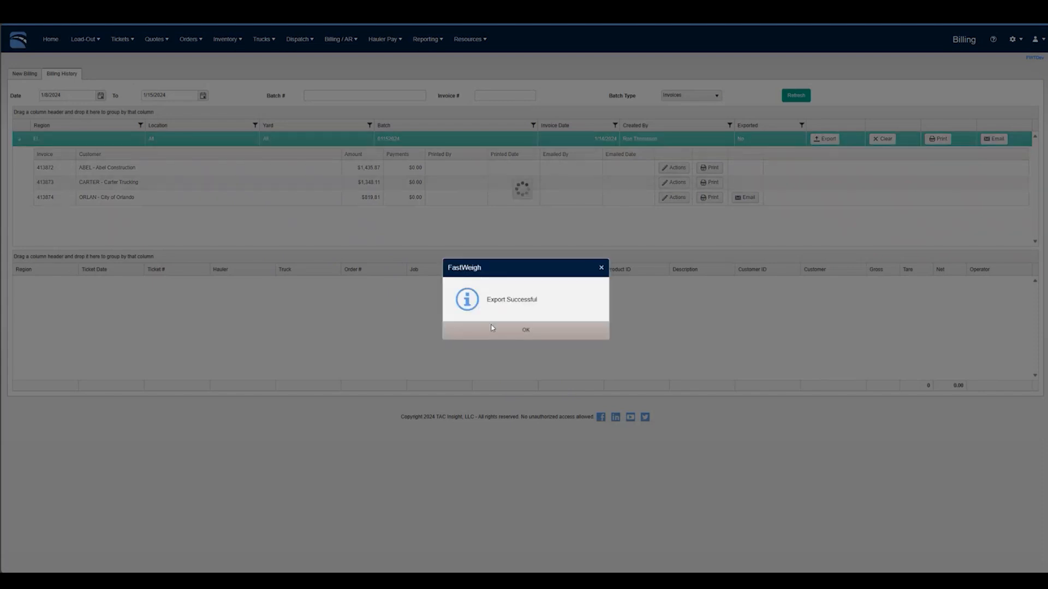
left_click(535, 331)
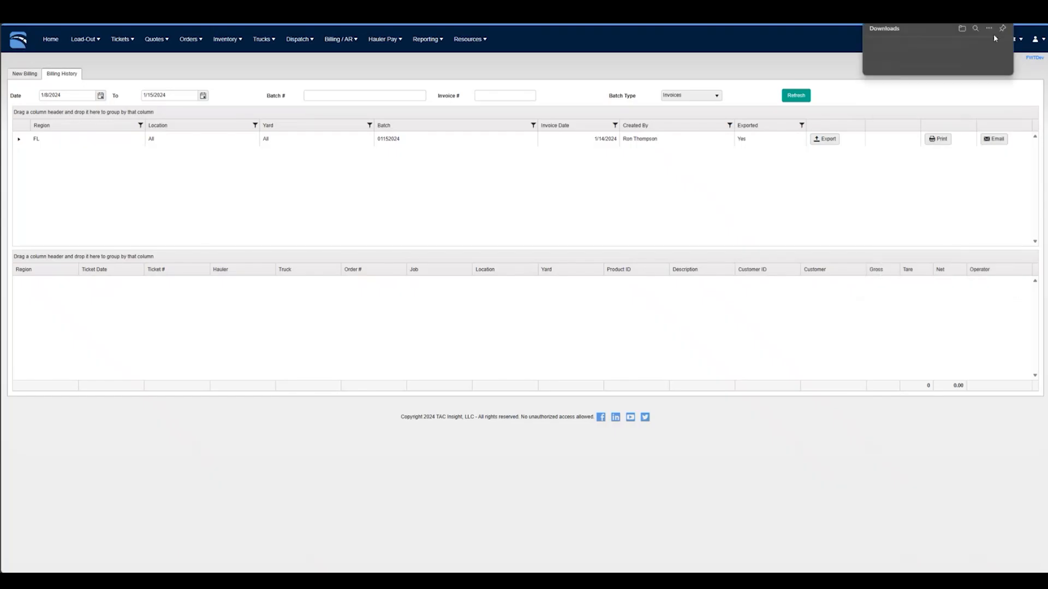
left_click(980, 56)
left_click(977, 73)
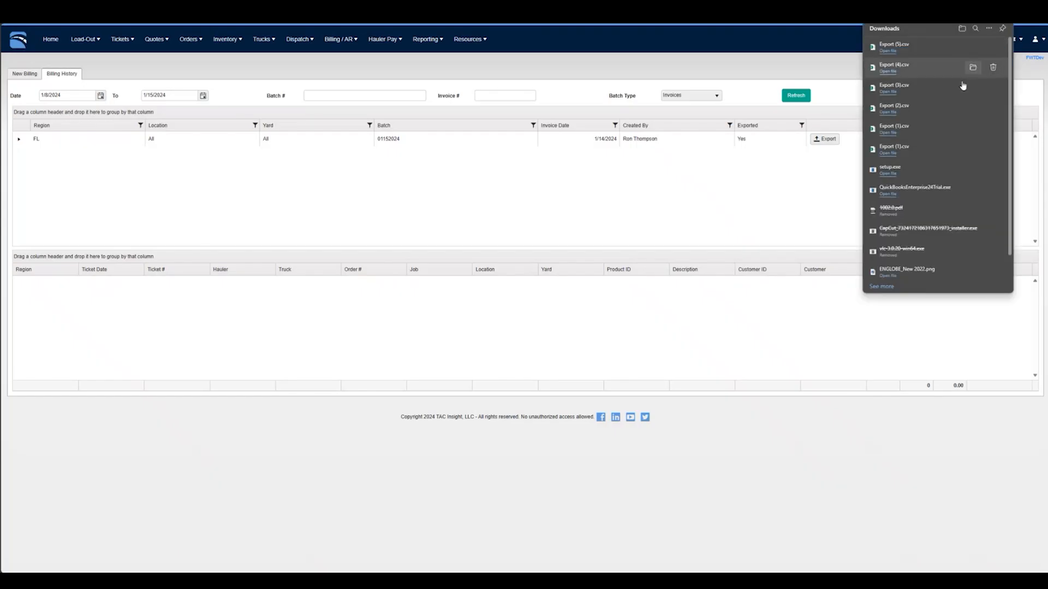
left_click(700, 226)
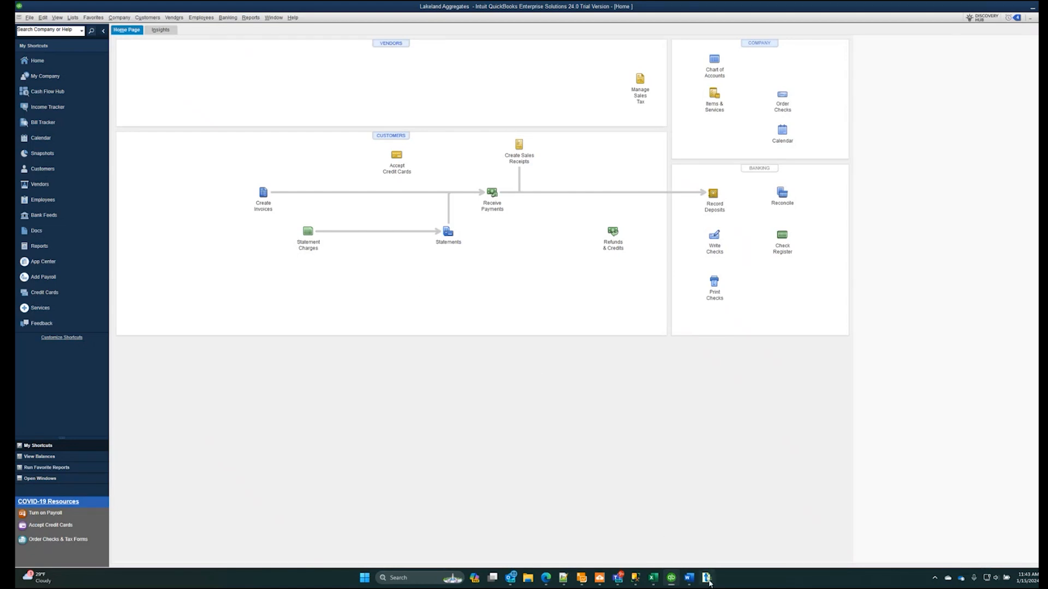
Switch to Transaction Pro, start an import and choose Export (5).csv from the Downloads folder as its source file
left_click(707, 580)
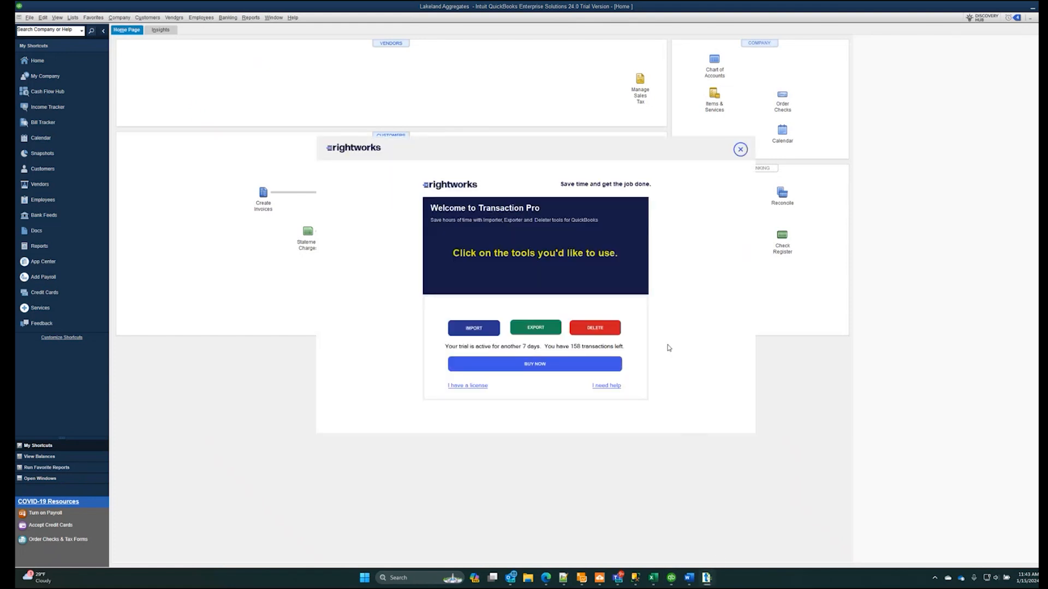
left_click(474, 329)
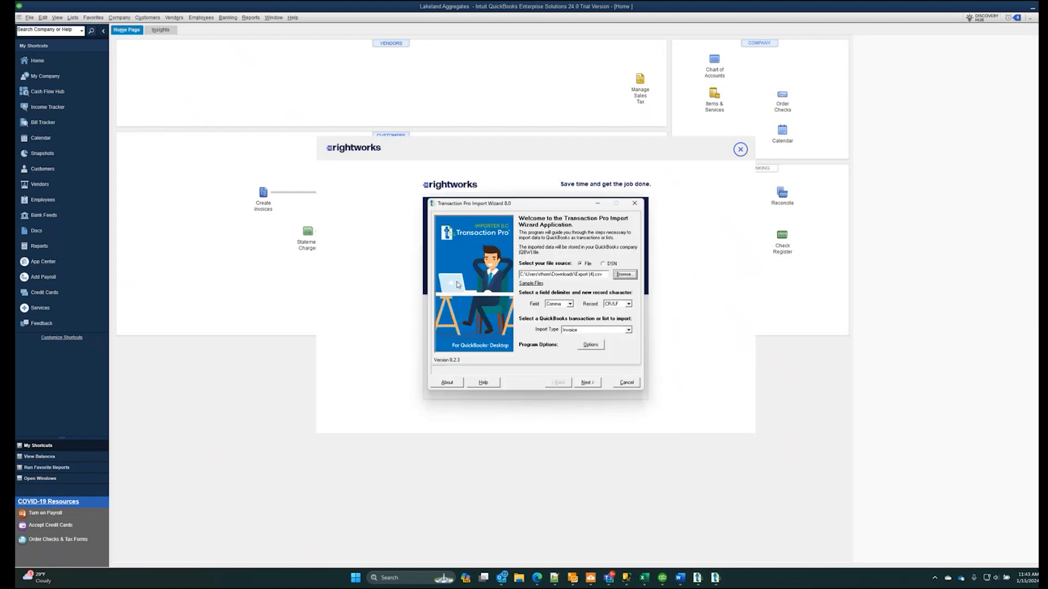
left_click(629, 277)
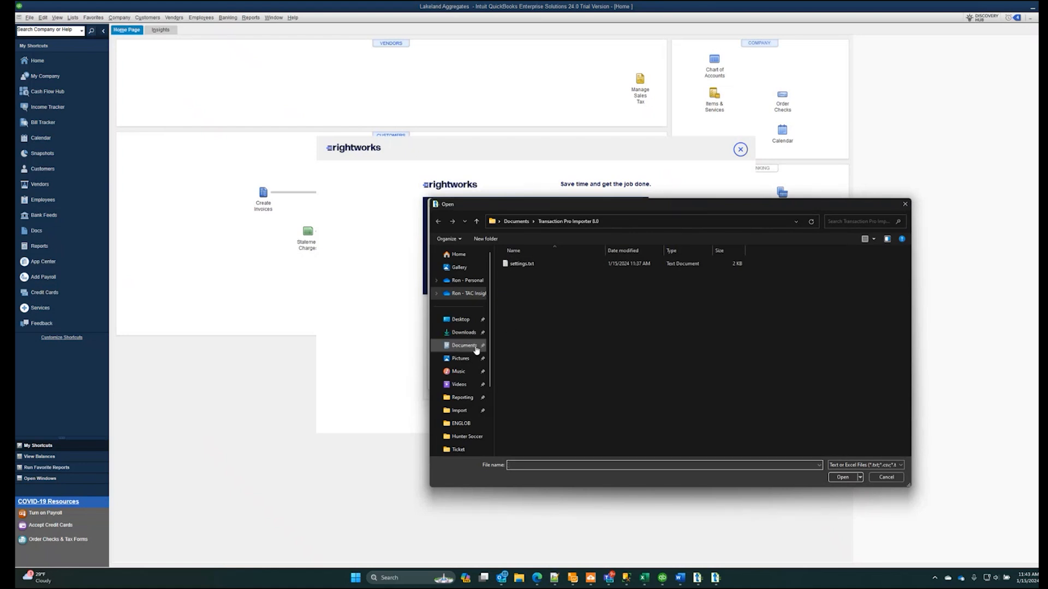
left_click(460, 333)
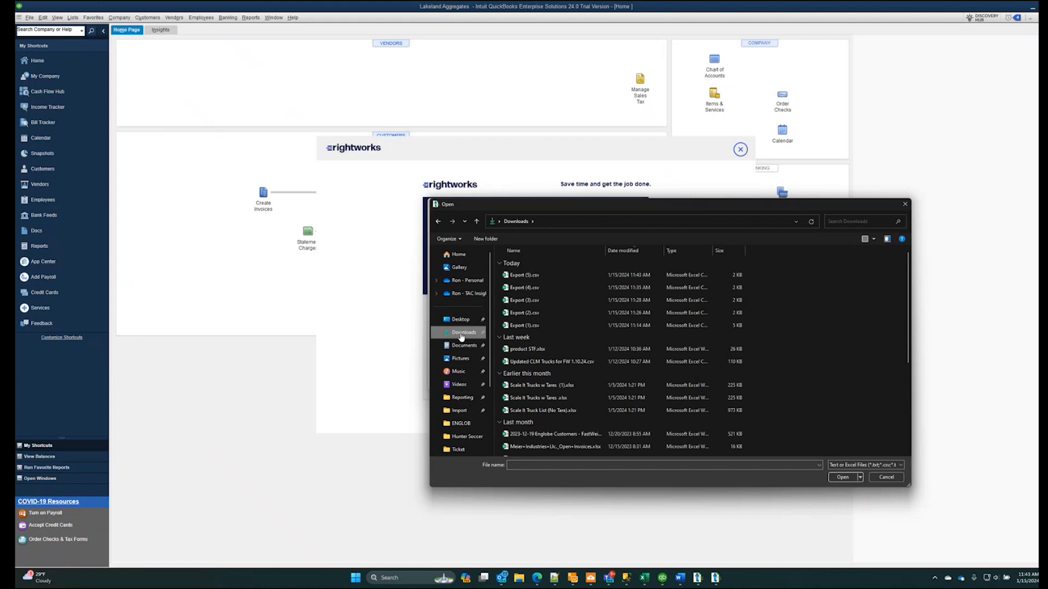
left_click(533, 279)
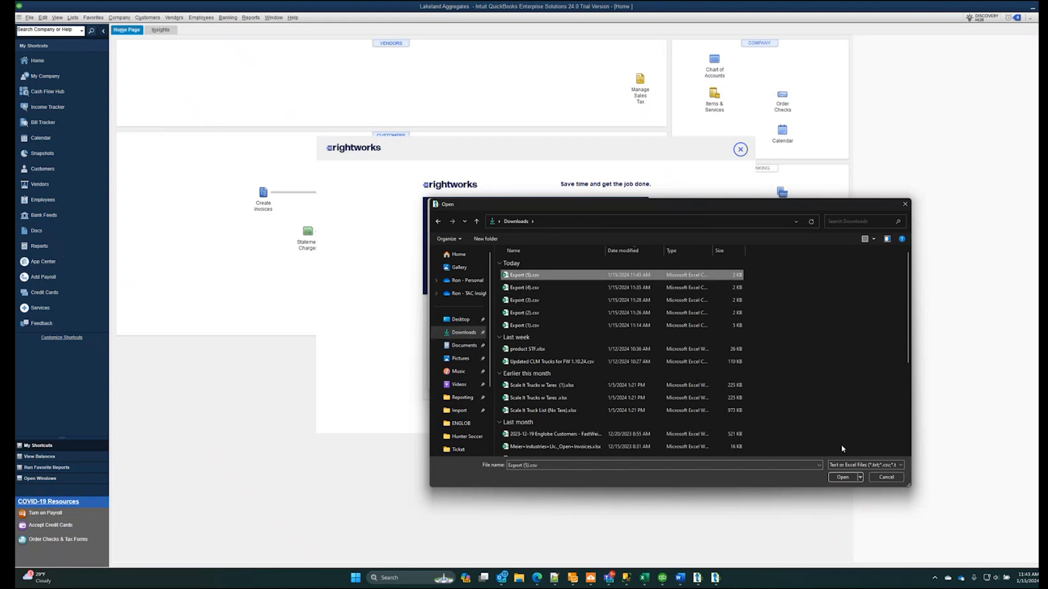
left_click(845, 477)
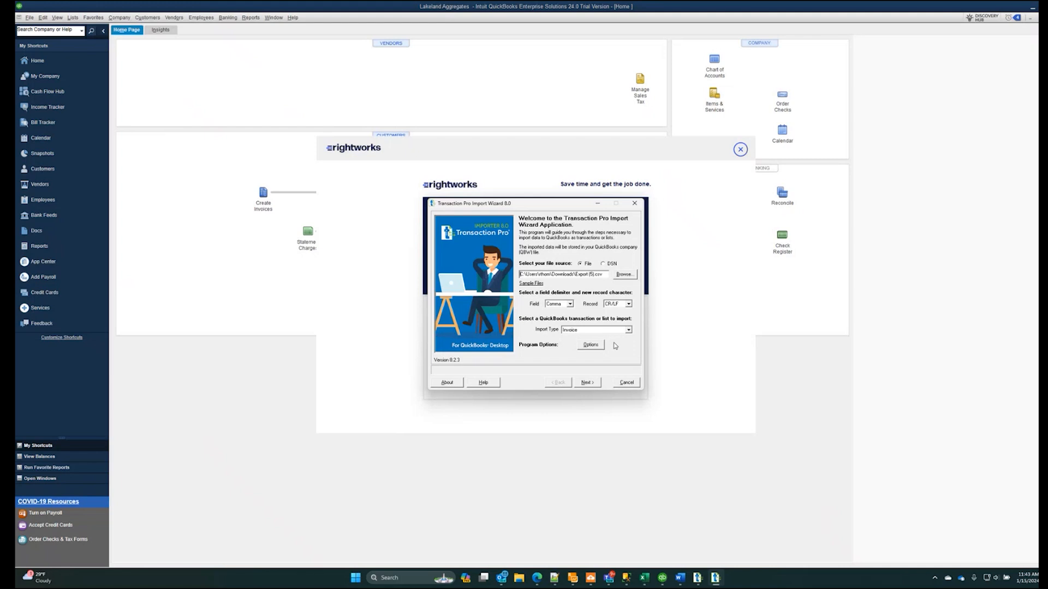
Accept the invoice import's file contents, field mapping and item settings as they are, and transfer the invoices to QuickBooks
left_click(588, 383)
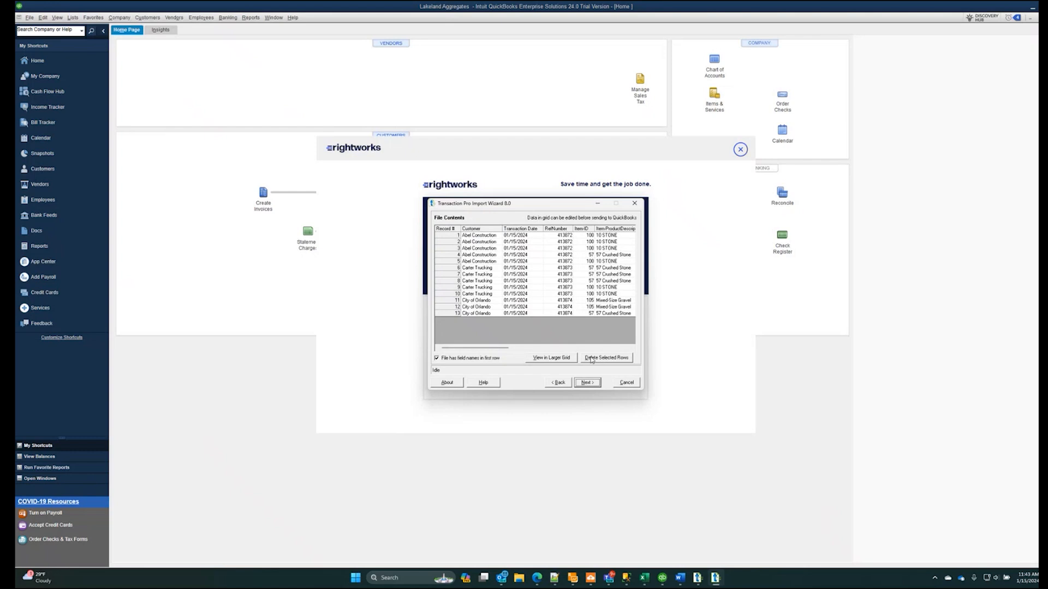
left_click(588, 383)
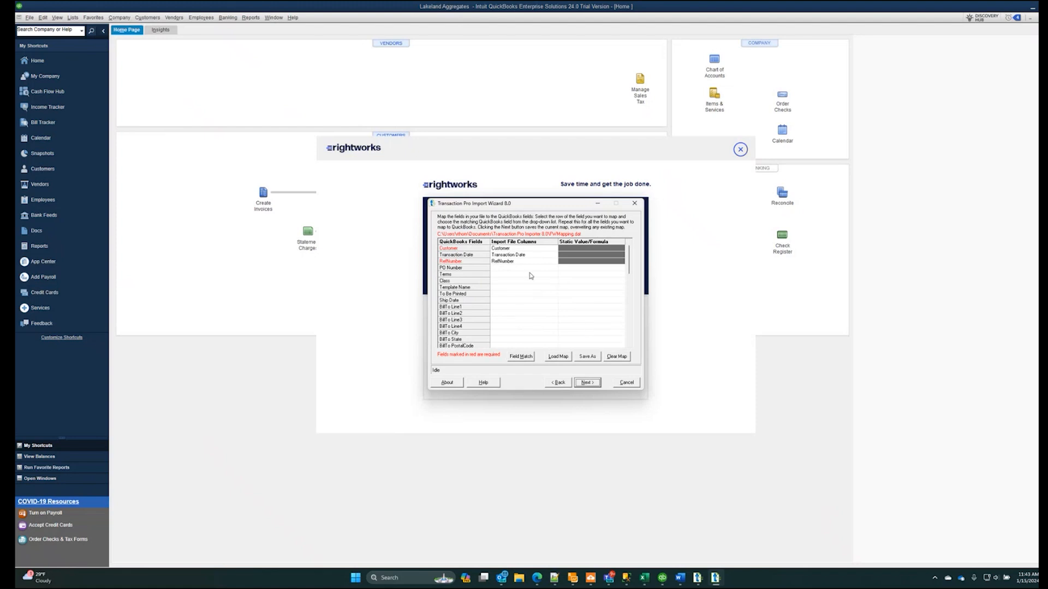
left_click(586, 383)
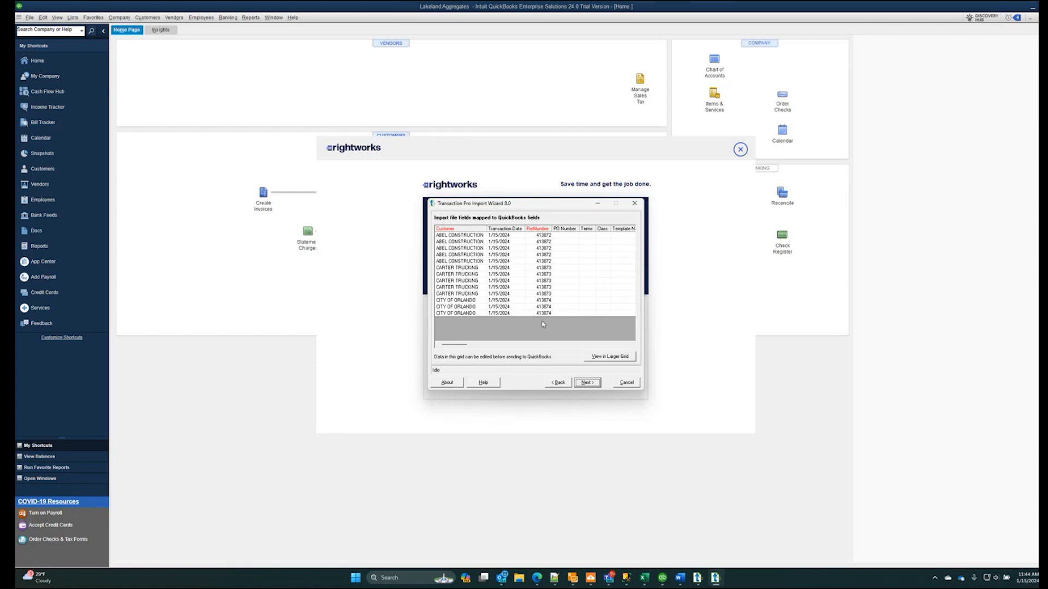
left_click(592, 387)
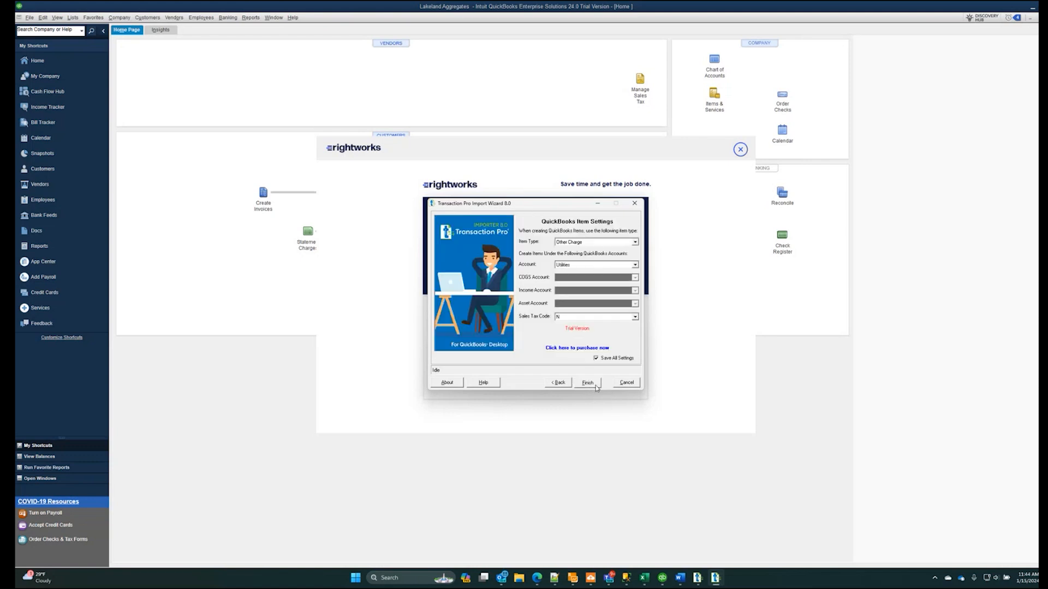
left_click(595, 385)
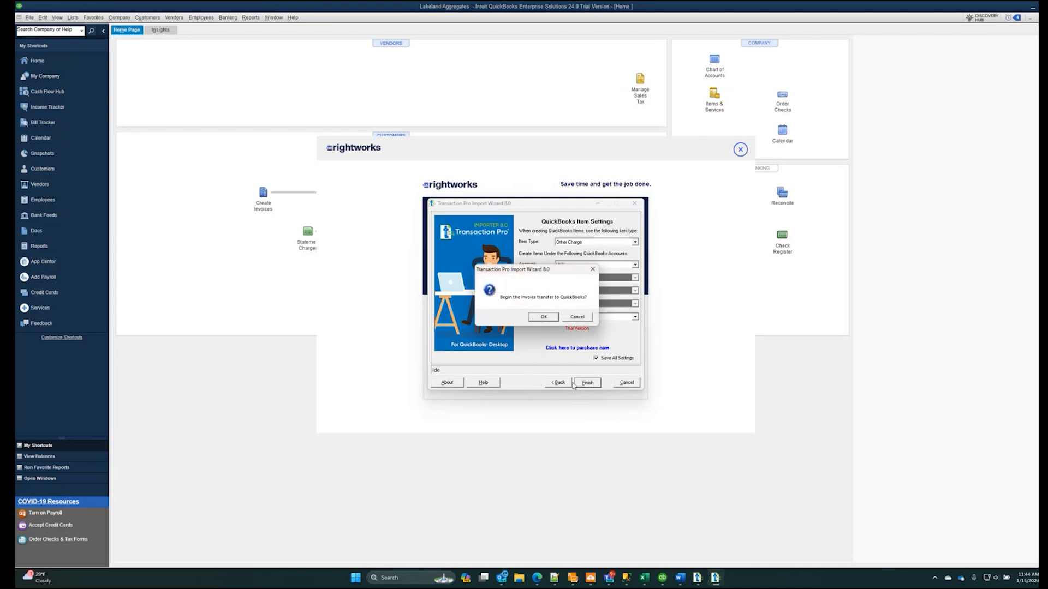
left_click(541, 318)
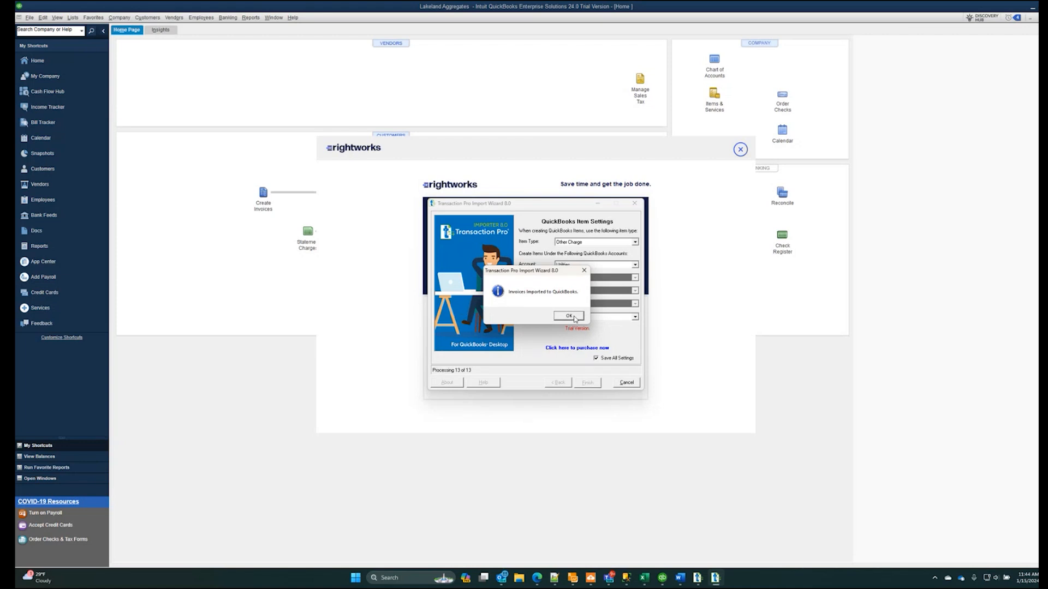
left_click(569, 316)
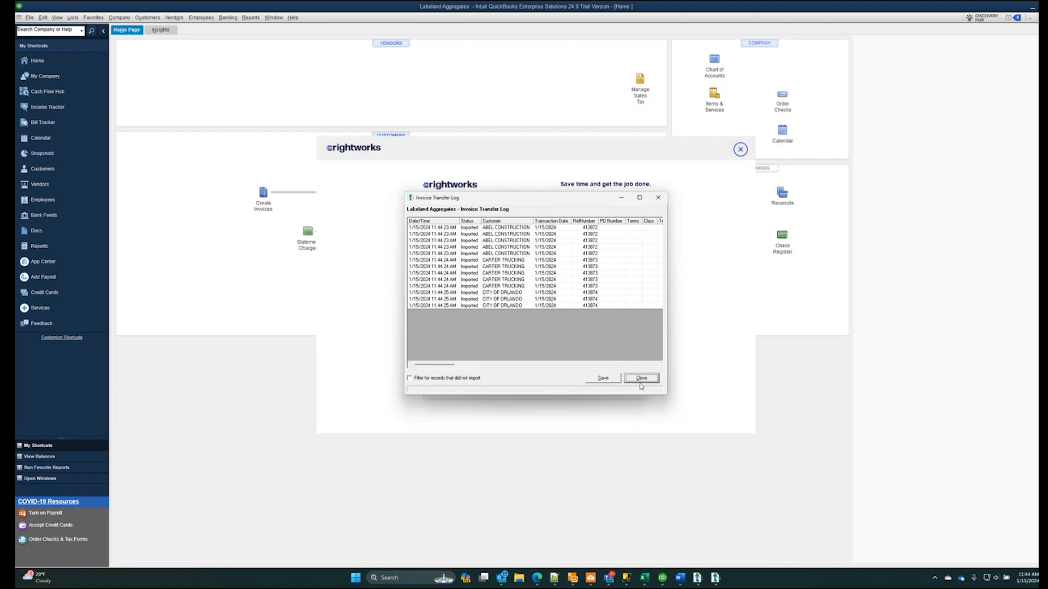
Dismiss the invoice transfer log and close Transaction Pro to return to the QuickBooks home page
left_click(640, 381)
left_click(626, 383)
left_click(527, 315)
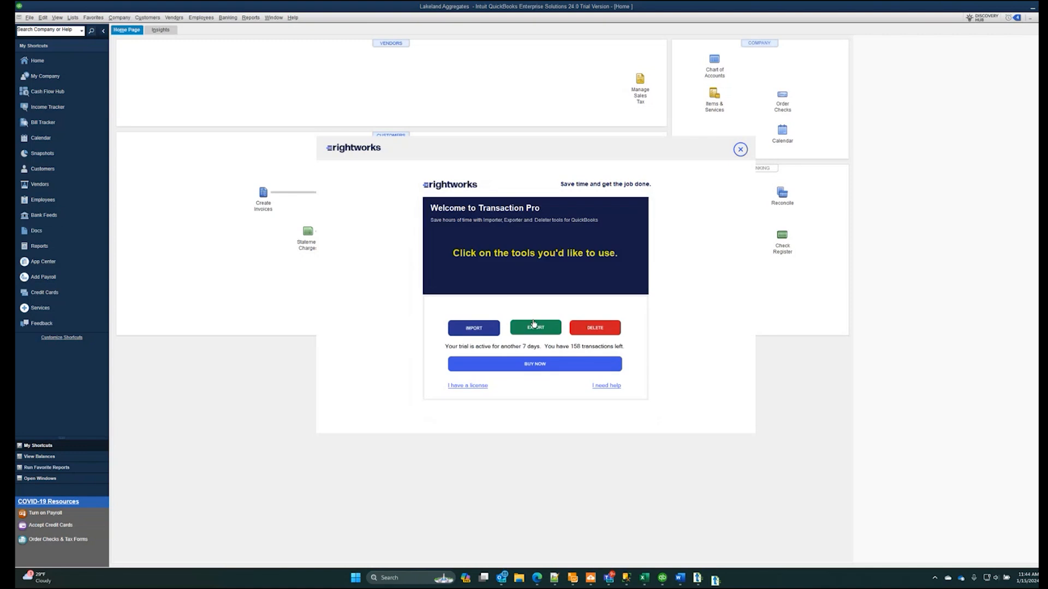
left_click(736, 150)
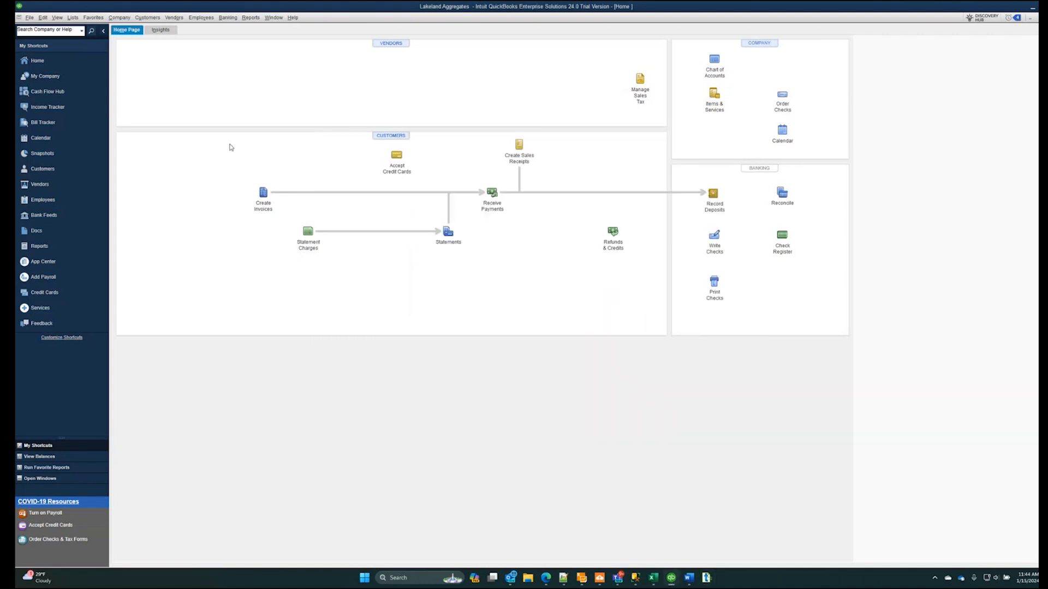
Open ABEL CONSTRUCTION's 01/15/2024 invoice from the customer list and review the imported CARTER TRUCKING and CITY OF ORLANDO invoices
left_click(43, 169)
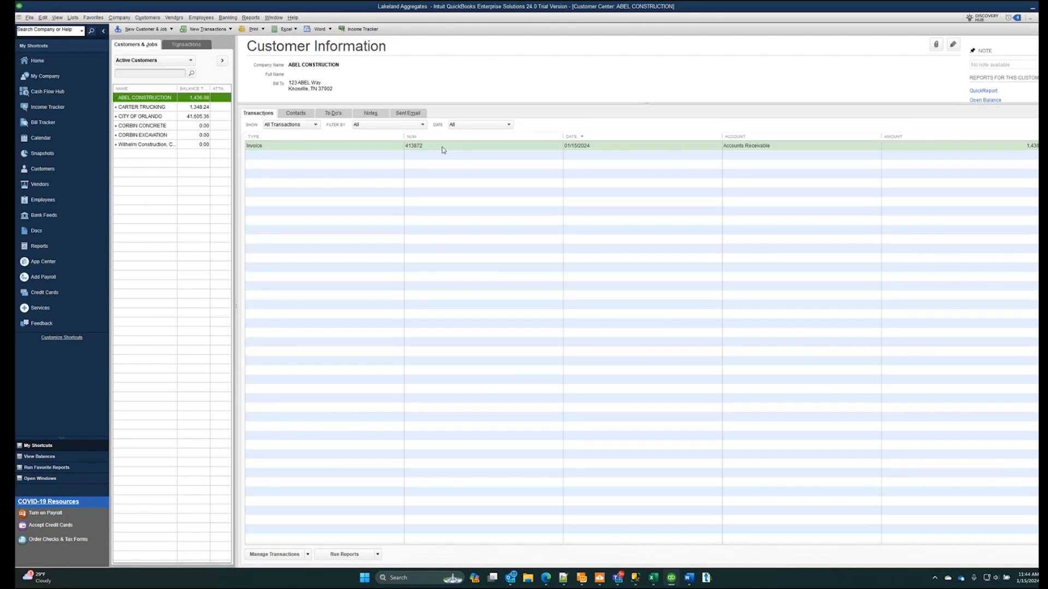
double_click(583, 147)
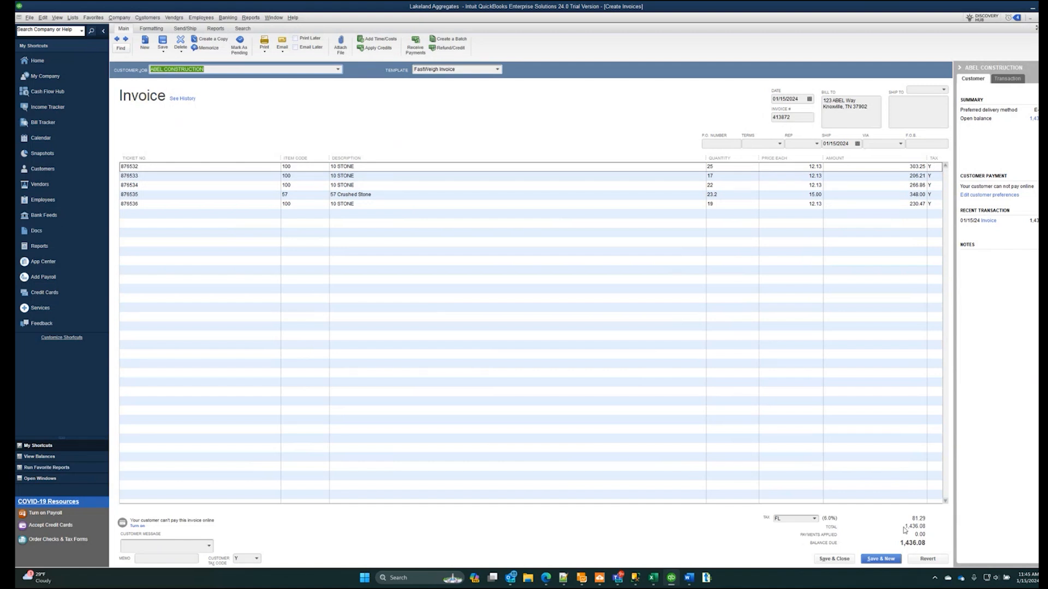
left_click(116, 40)
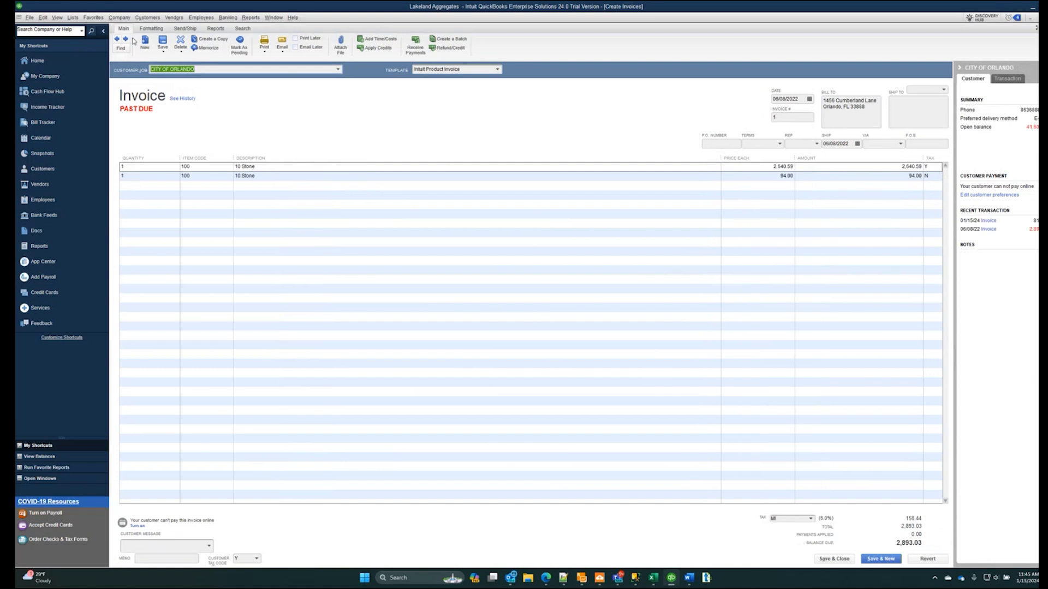
left_click(126, 39)
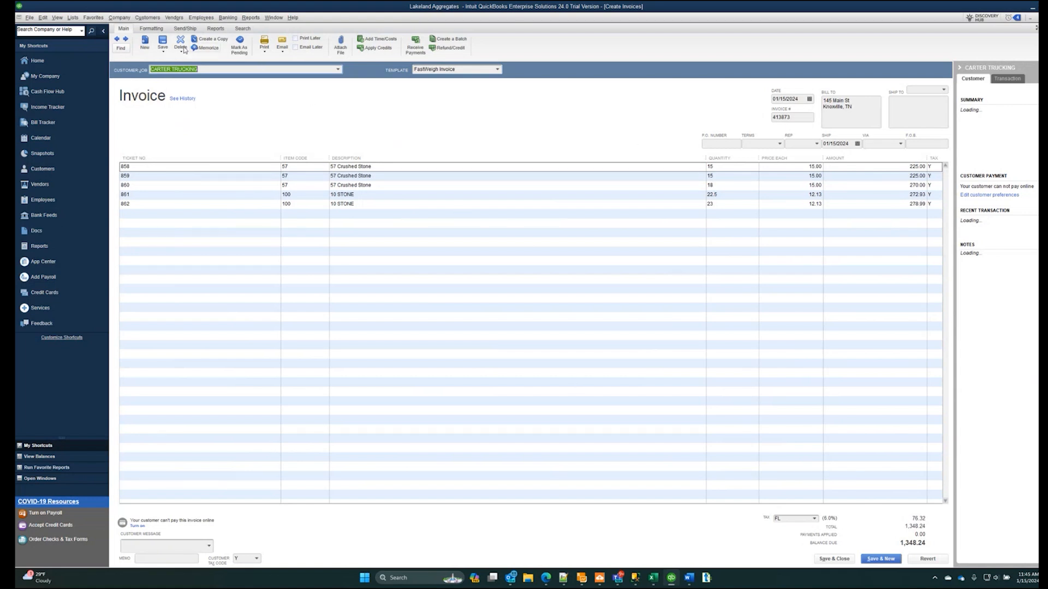
left_click(146, 47)
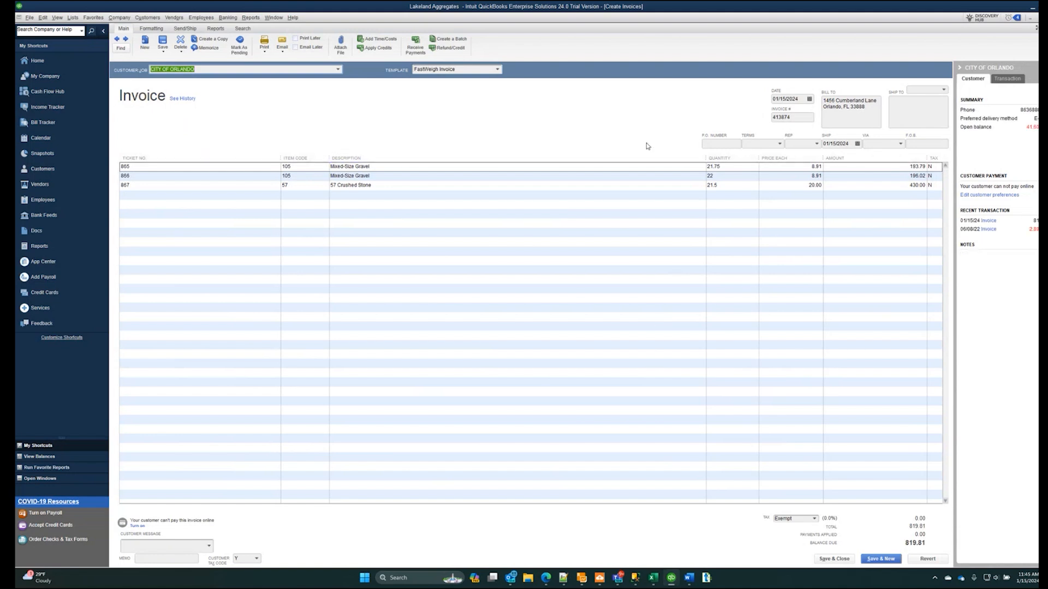
Switch to Fast-Weigh's billing history in the browser and select the FL batch 01152024 to check its export status
left_click(546, 577)
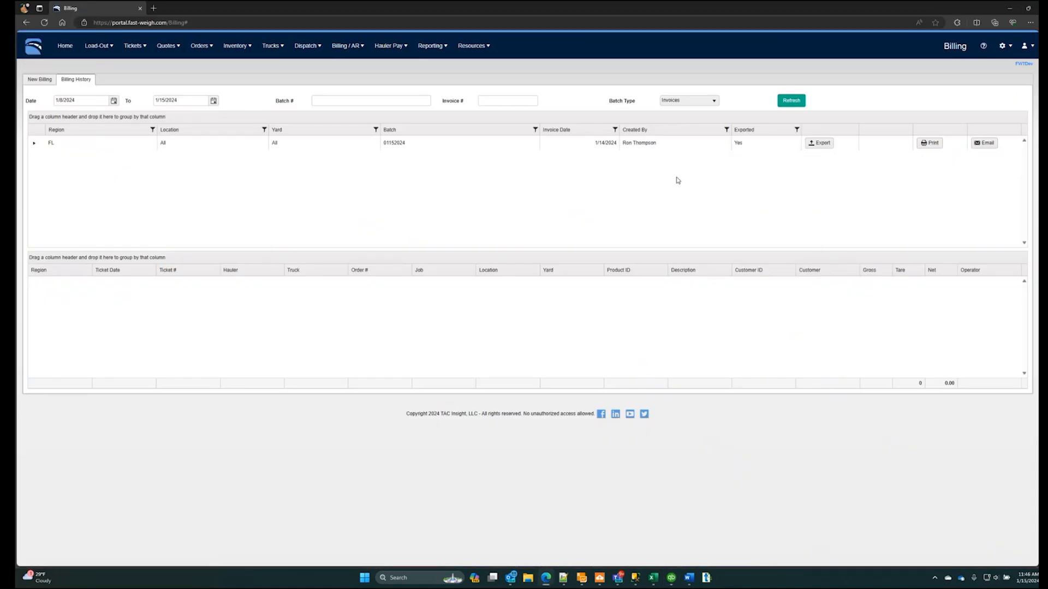
left_click(751, 146)
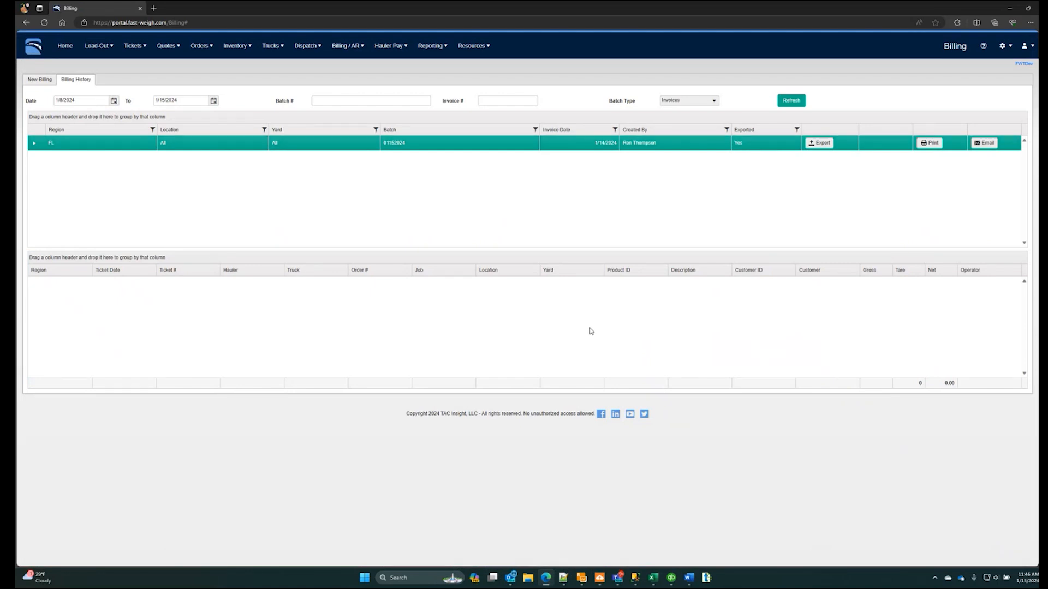